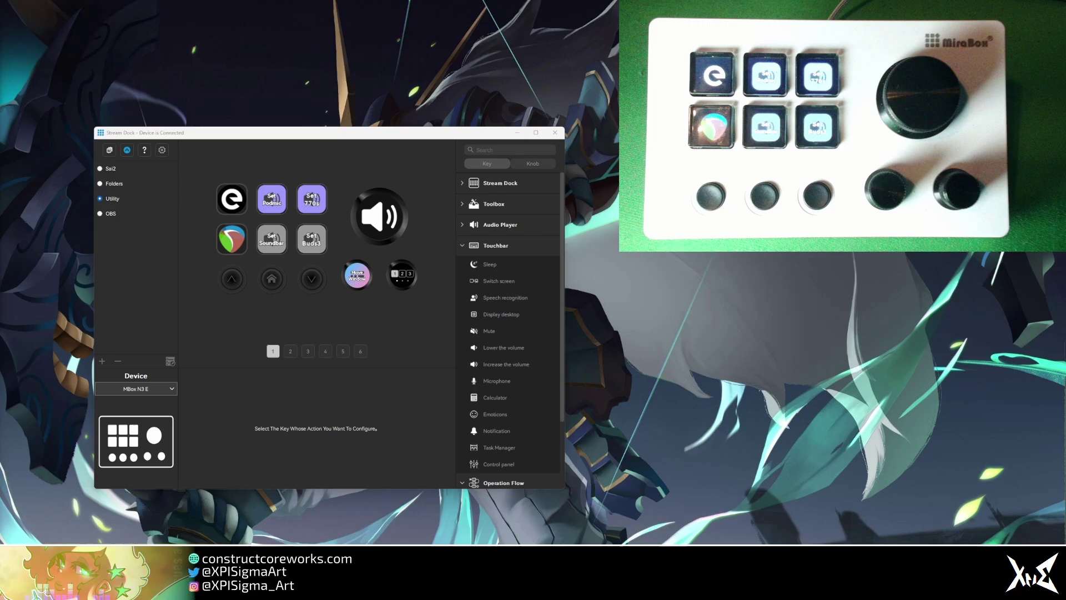
- Look through the OBS and Sai2 profiles of the MBox N3 E, showing page 1 of the Sai2 profile
left_click(301, 148)
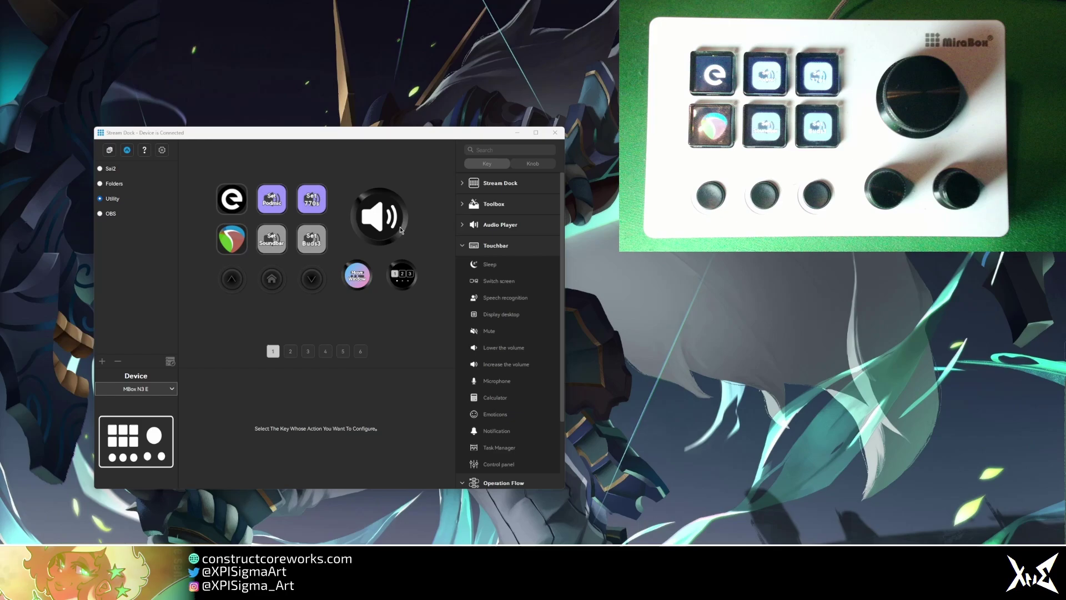
left_click(118, 213)
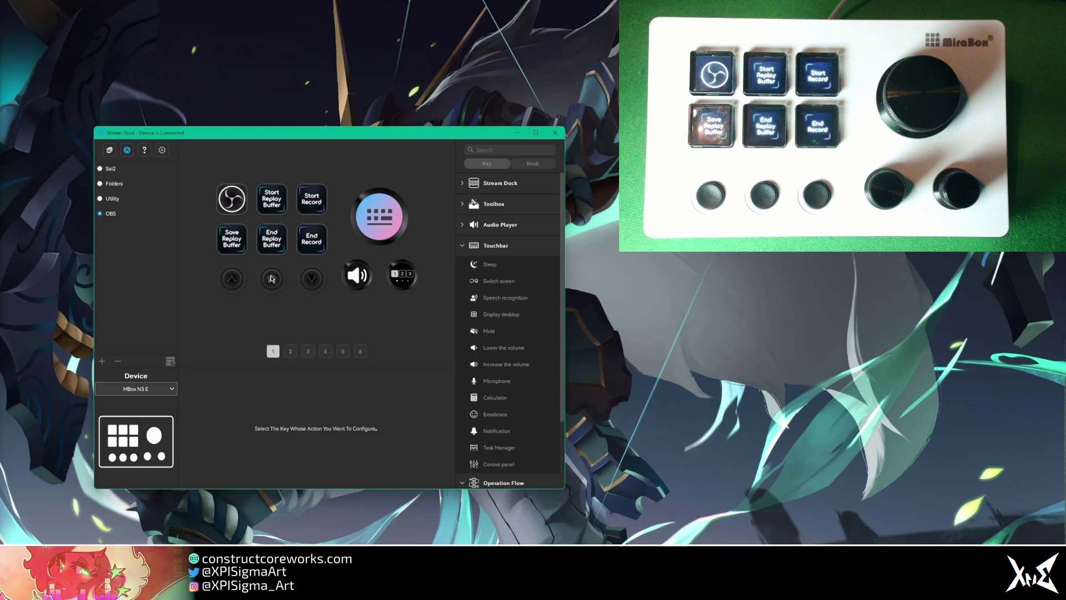
left_click(122, 169)
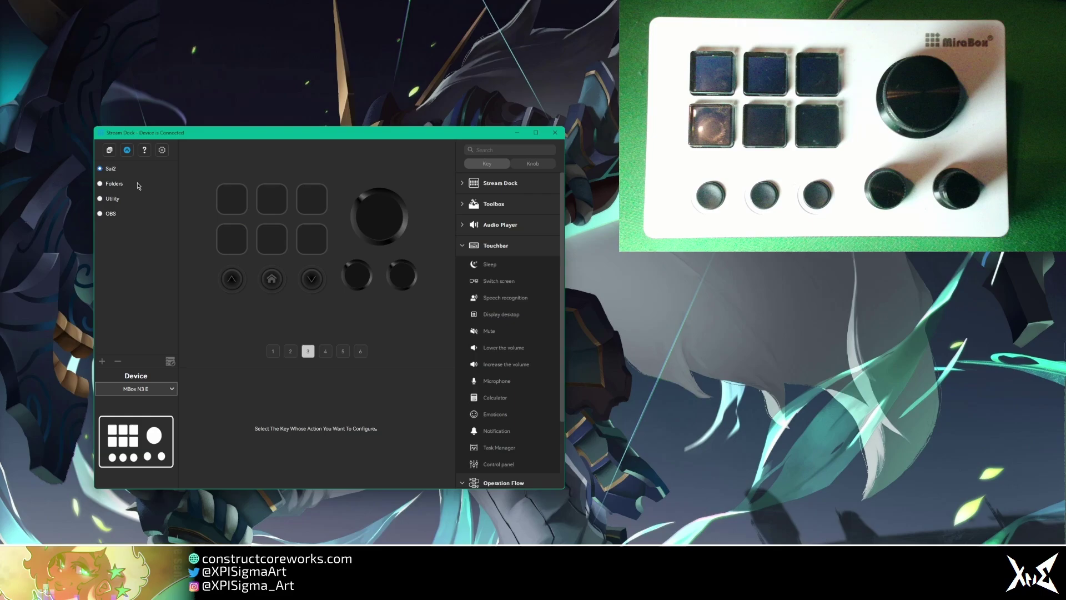
left_click(273, 351)
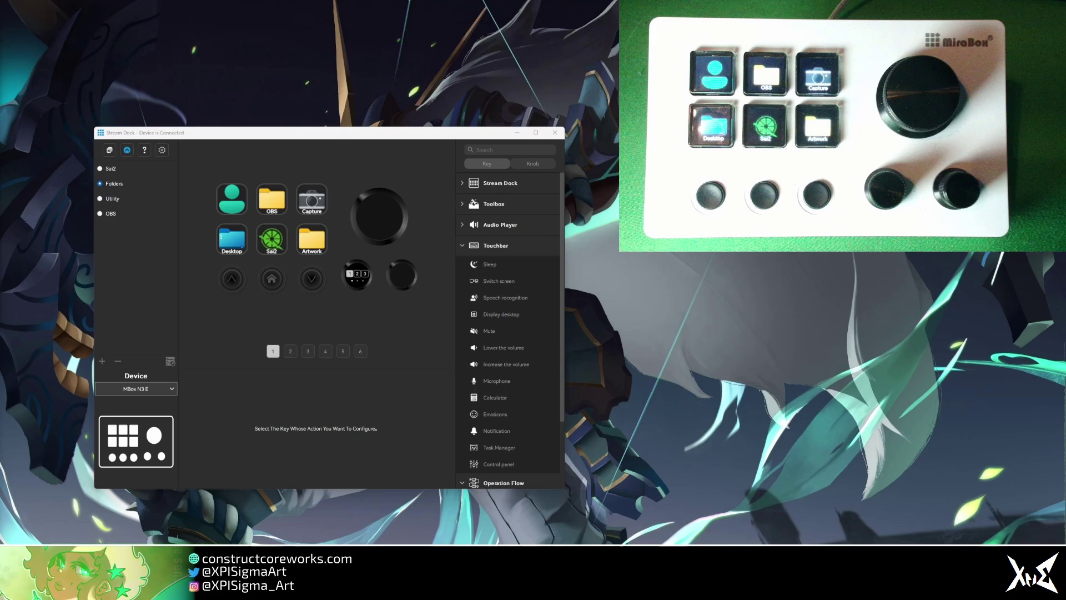
left_click(117, 172)
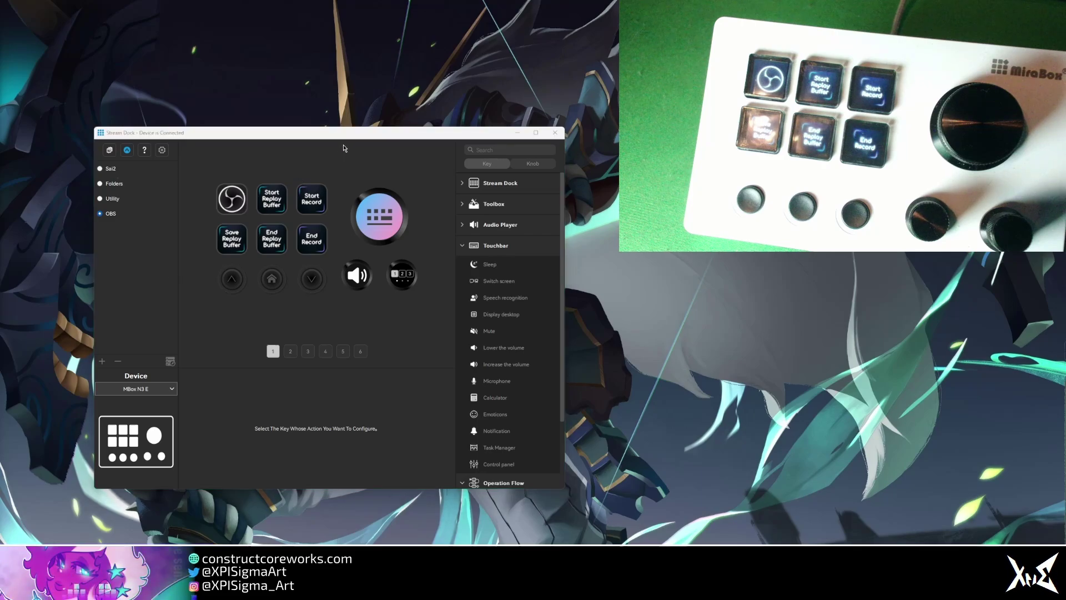
left_click_drag(355, 133, 333, 127)
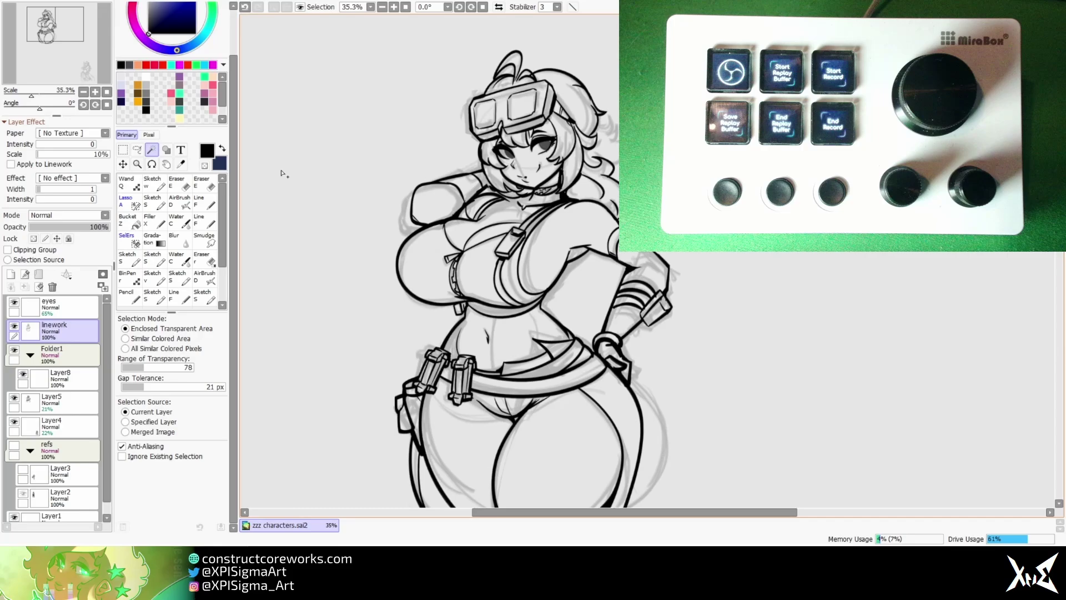
- In PaintTool SAI, select the empty area around the character, including the gap inside the bent arm, and invert the selection
left_click(452, 165)
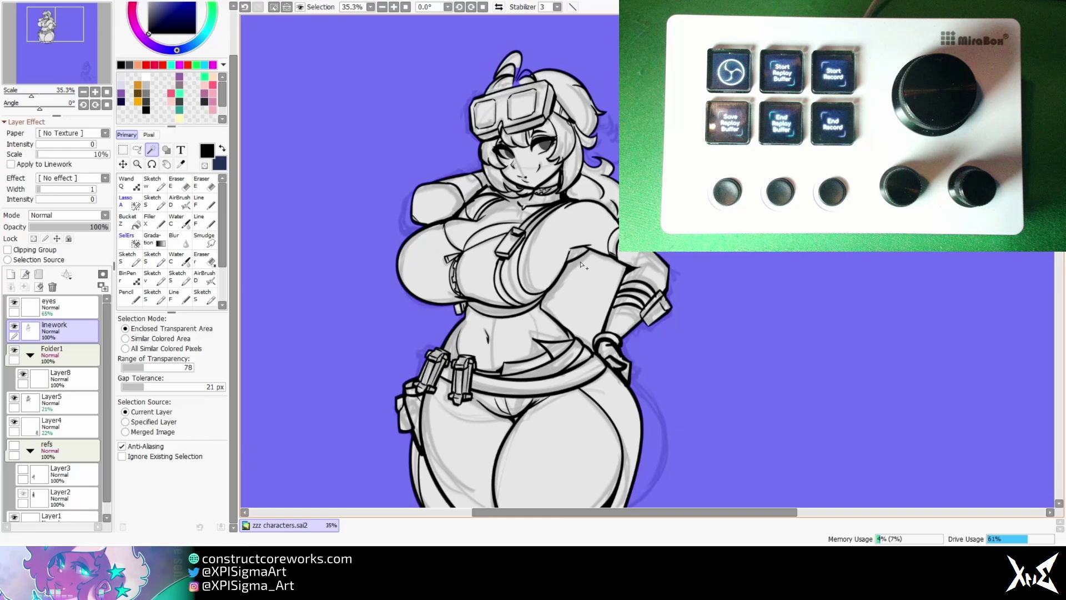
key("Delete")
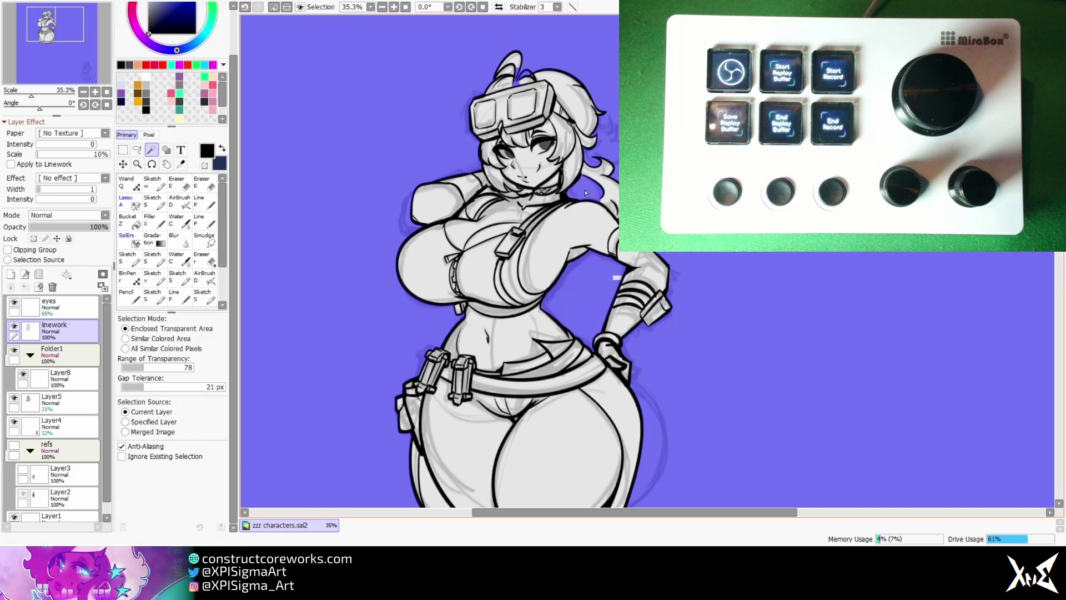
key("ctrl+i")
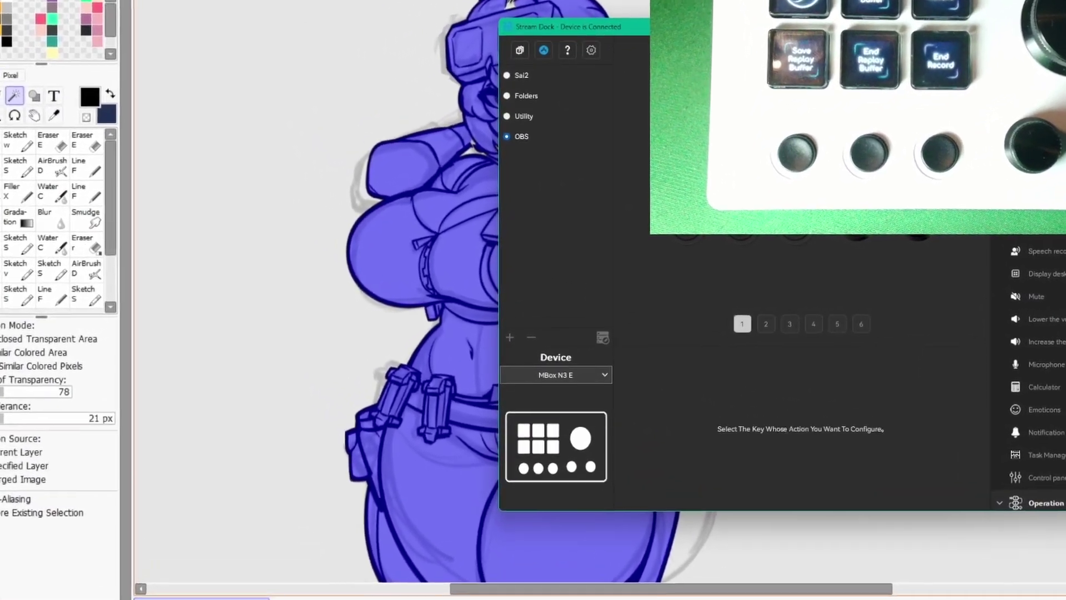
- Show the Sai2 profile in Stream Dock and examine the selection's edge along the hair linework in PaintTool SAI up close
left_click(520, 42)
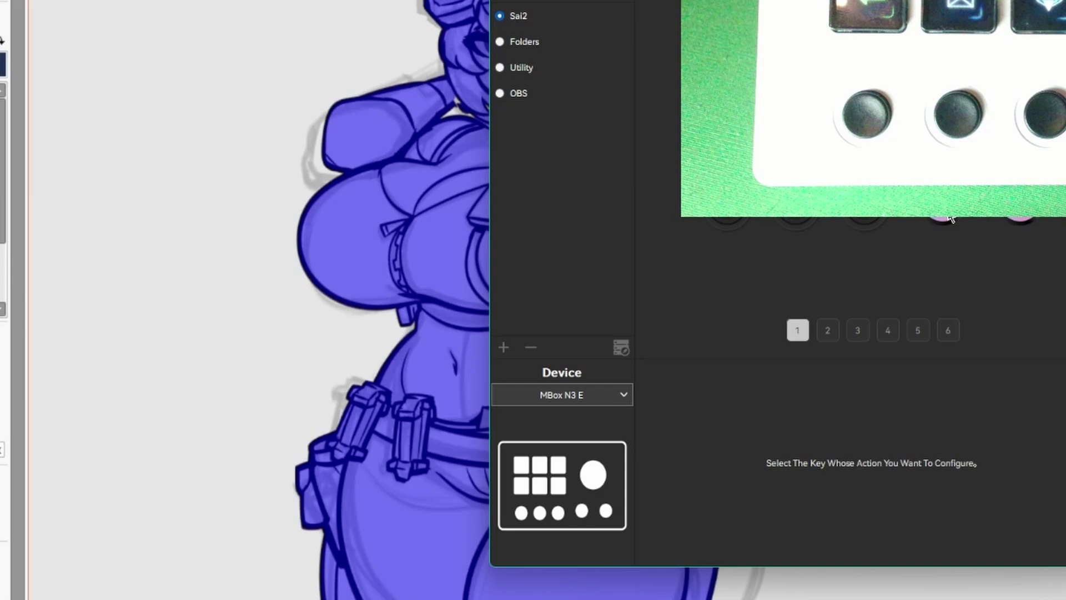
left_click(915, 225)
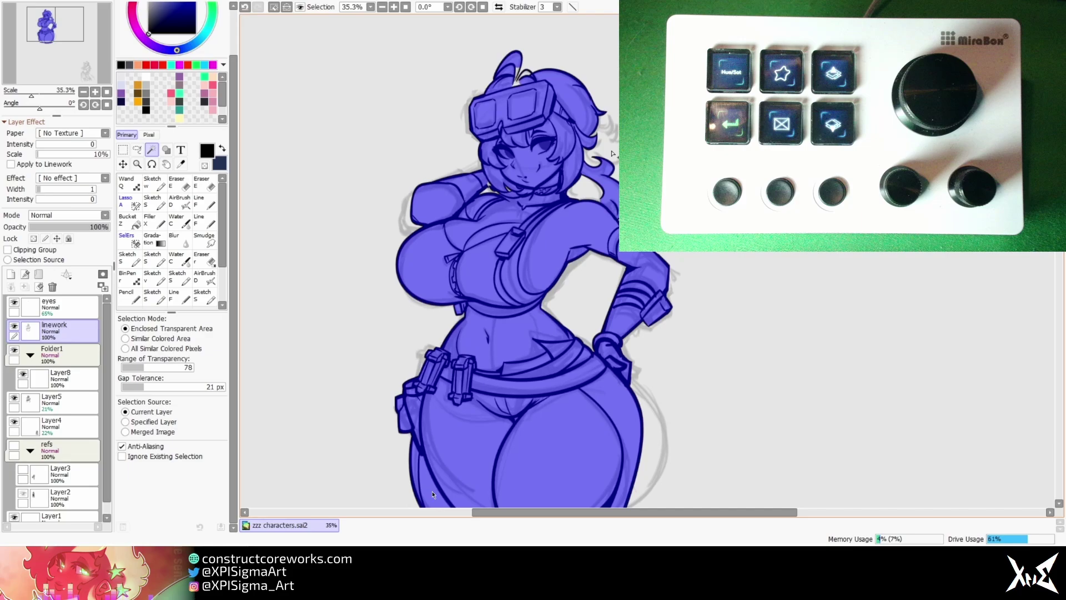
scroll(613, 153, "up", 10)
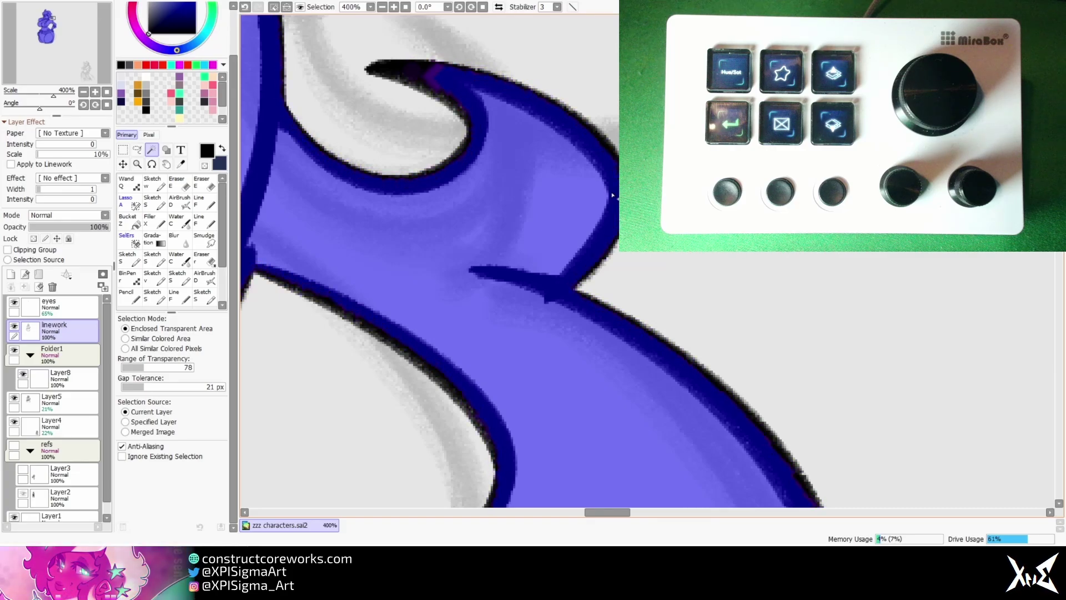
scroll(613, 195, "down", 2)
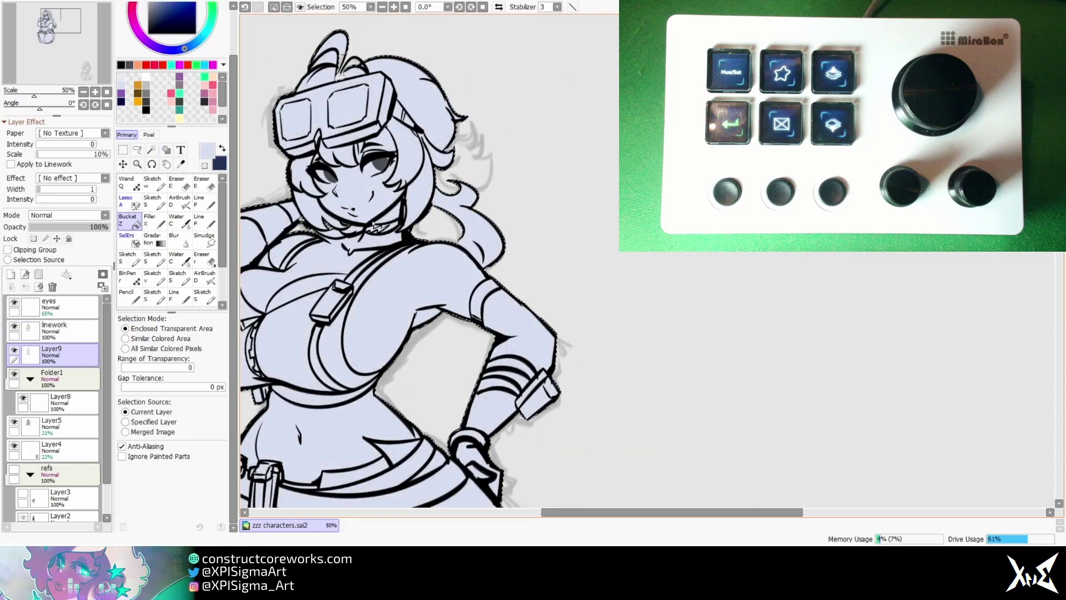
- Hide the rough sketch on Layer5 beneath the character's base fill
scroll(374, 225, "down", 2)
scroll(539, 236, "up", 3)
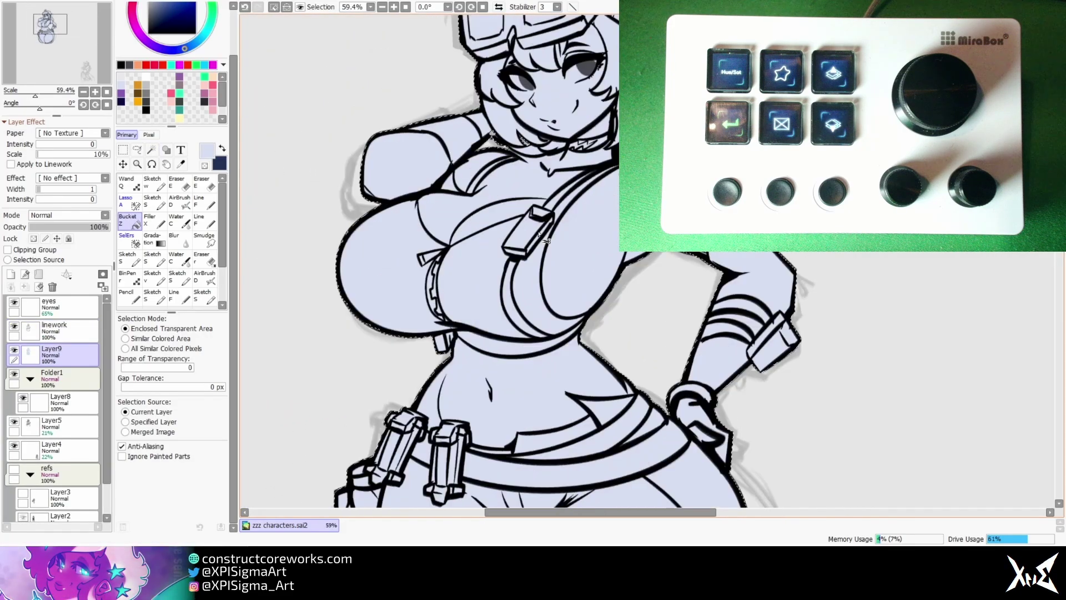
scroll(542, 238, "down", 2)
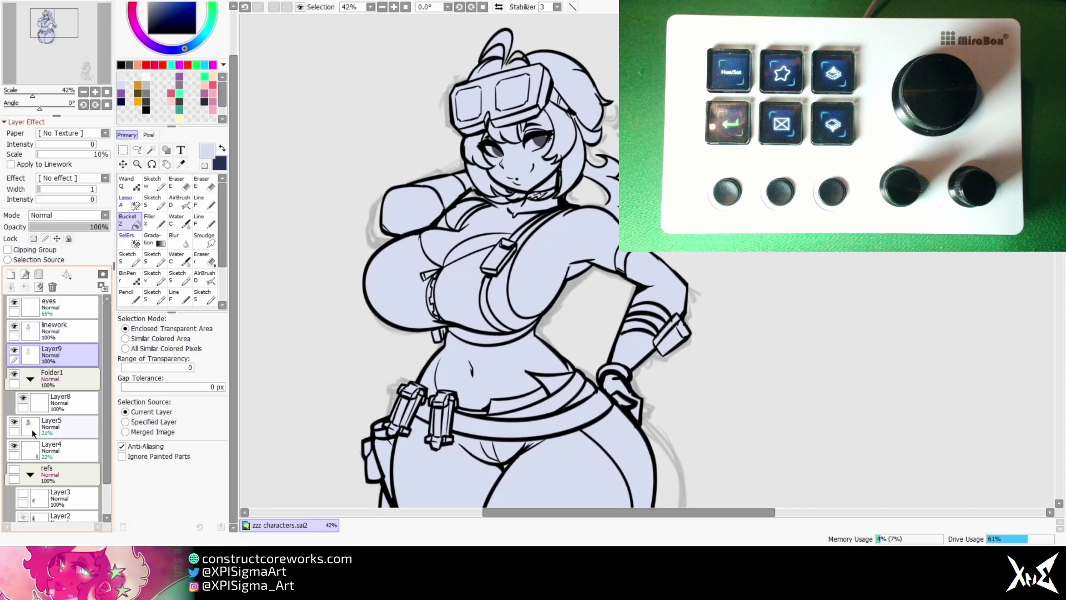
left_click(14, 424)
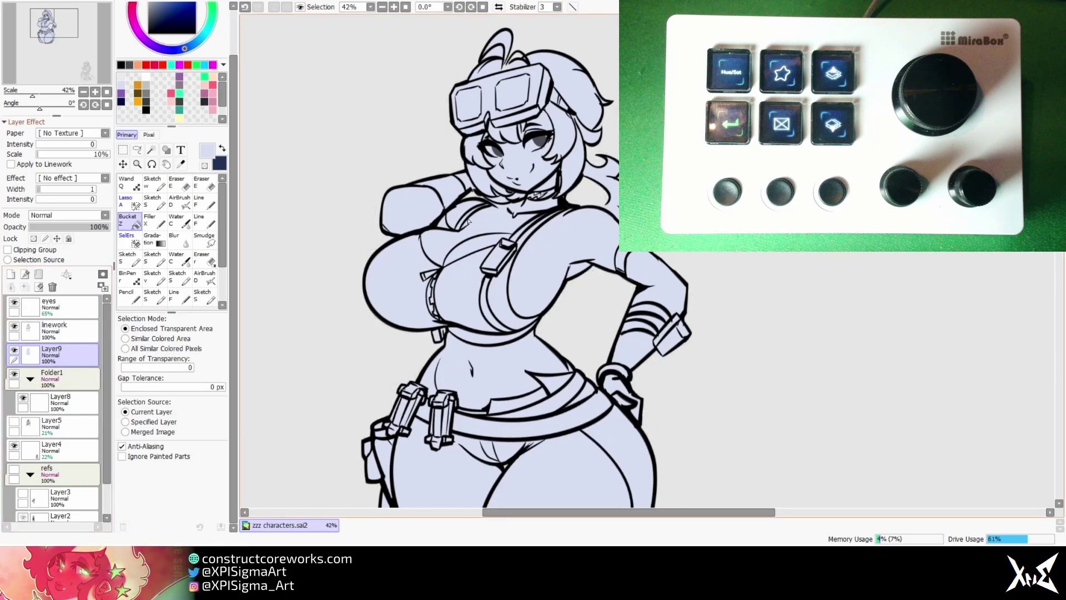
- Clean up the Layer9 base fill around the hair tufts above the goggles, using the lasso, an eraser and the Filler brush
key("Home")
key("ctrl+plus")
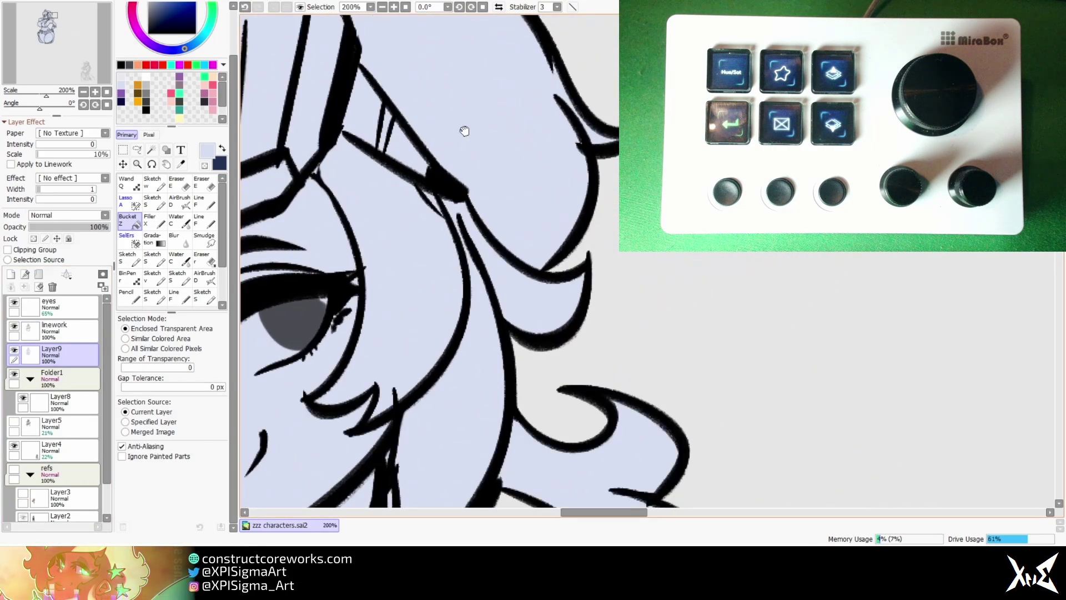
scroll(464, 131, "up", 5)
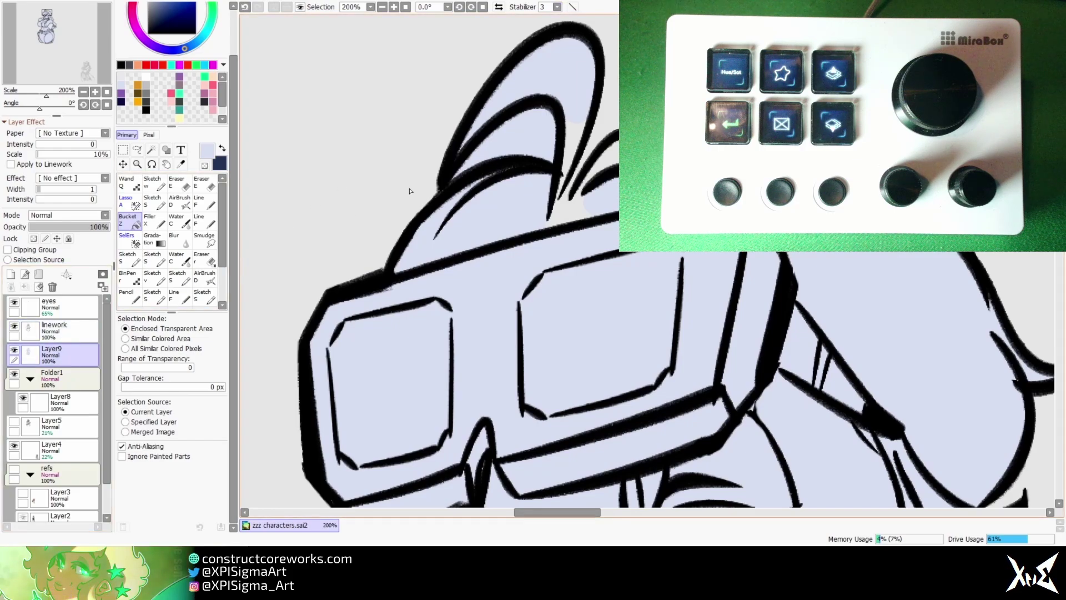
key("a")
mouse_move(558, 171)
left_mouse_down()
mouse_move(560, 123)
mouse_move(522, 105)
mouse_move(451, 173)
mouse_move(552, 171)
left_mouse_up()
key("e")
left_click_drag(461, 177, 538, 111)
scroll(647, 265, "right", 3)
key("x")
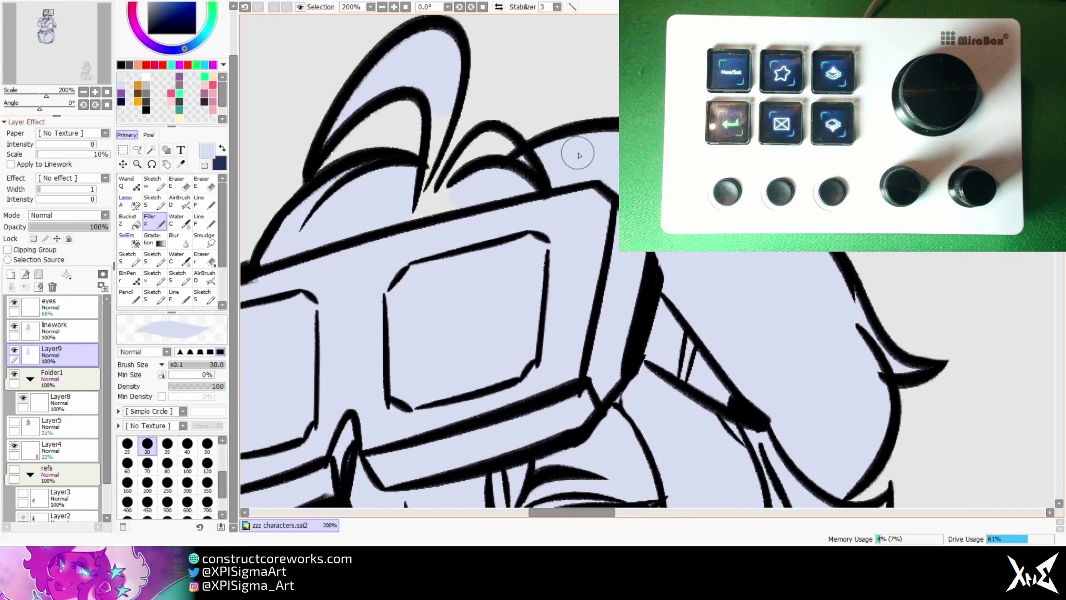
mouse_move(515, 153)
left_mouse_down()
mouse_move(490, 137)
mouse_move(472, 200)
mouse_move(411, 220)
mouse_move(441, 132)
mouse_move(433, 108)
mouse_move(439, 141)
left_mouse_up()
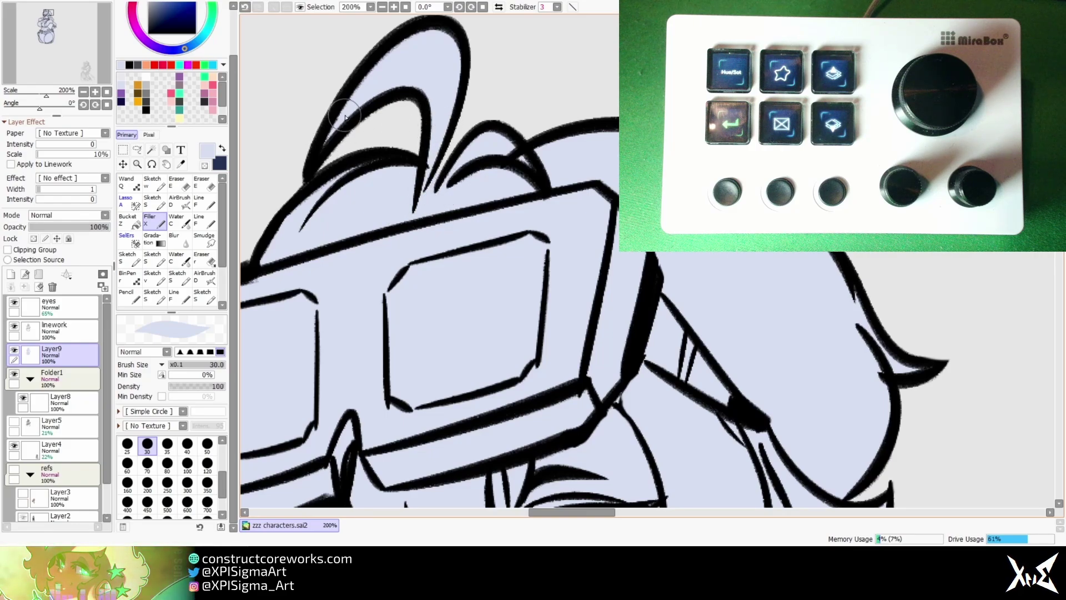
- Paint the unfilled gaps beside the neck and in the ponytail on Layer9 with the Filler brush
scroll(403, 166, "down", 5)
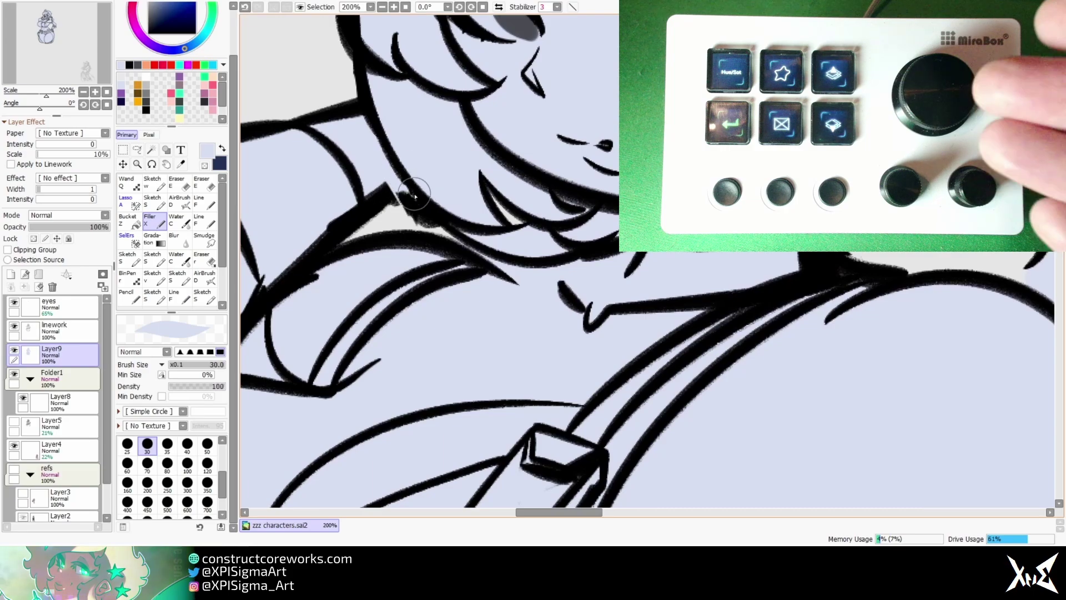
mouse_move(813, 317)
left_mouse_down()
mouse_move(615, 323)
mouse_move(838, 312)
mouse_move(668, 346)
mouse_move(800, 333)
mouse_move(788, 342)
mouse_move(768, 344)
mouse_move(800, 317)
left_mouse_up()
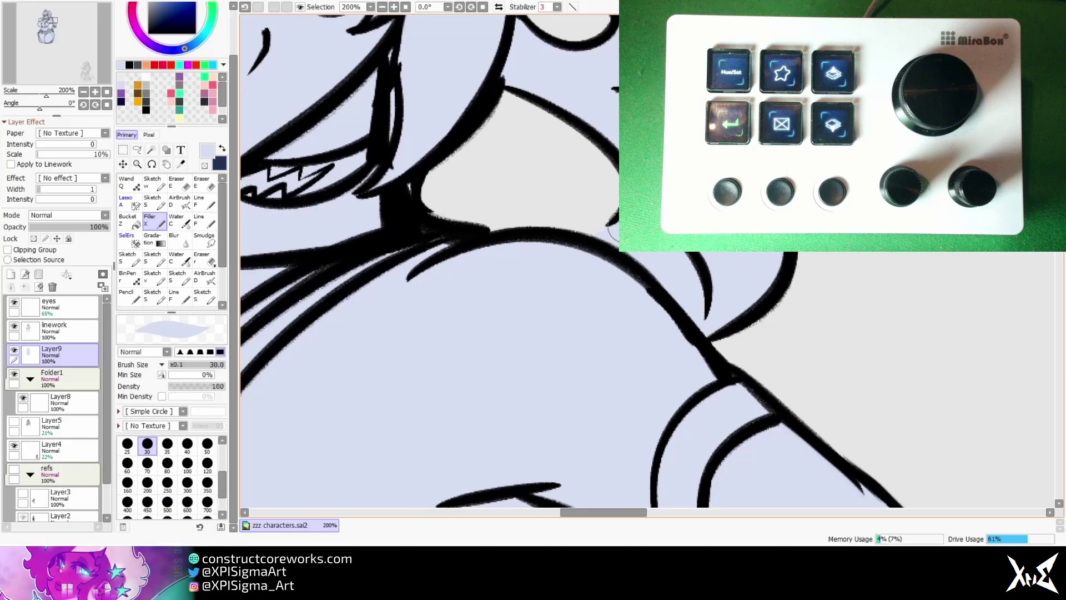
left_click_drag(772, 177, 781, 268)
mouse_move(472, 266)
left_mouse_down()
mouse_move(505, 178)
mouse_move(571, 281)
mouse_move(624, 253)
left_mouse_up()
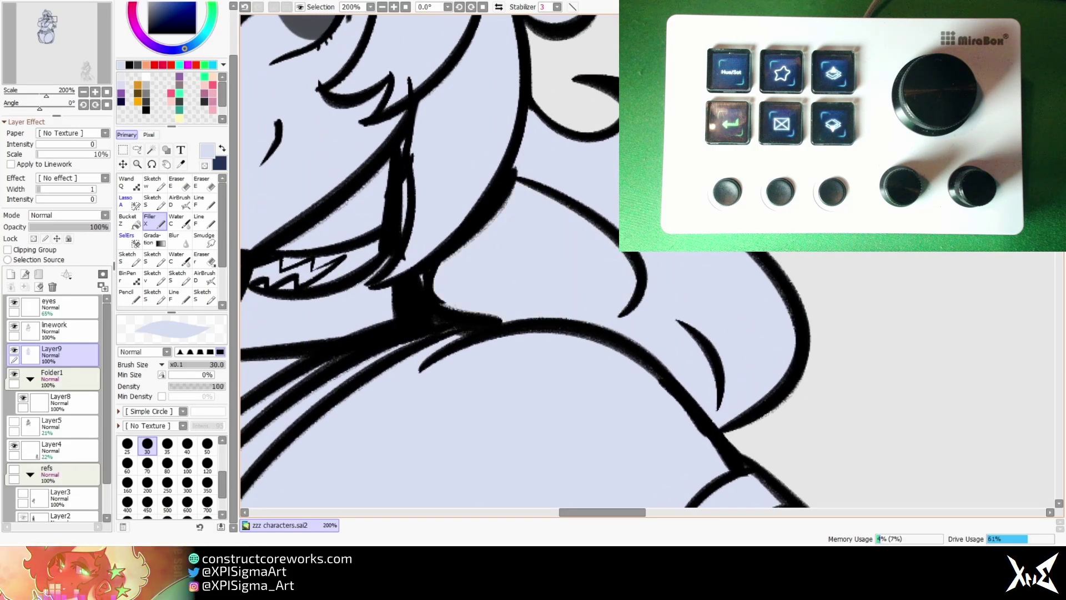
left_click_drag(595, 298, 714, 294)
left_click(406, 8)
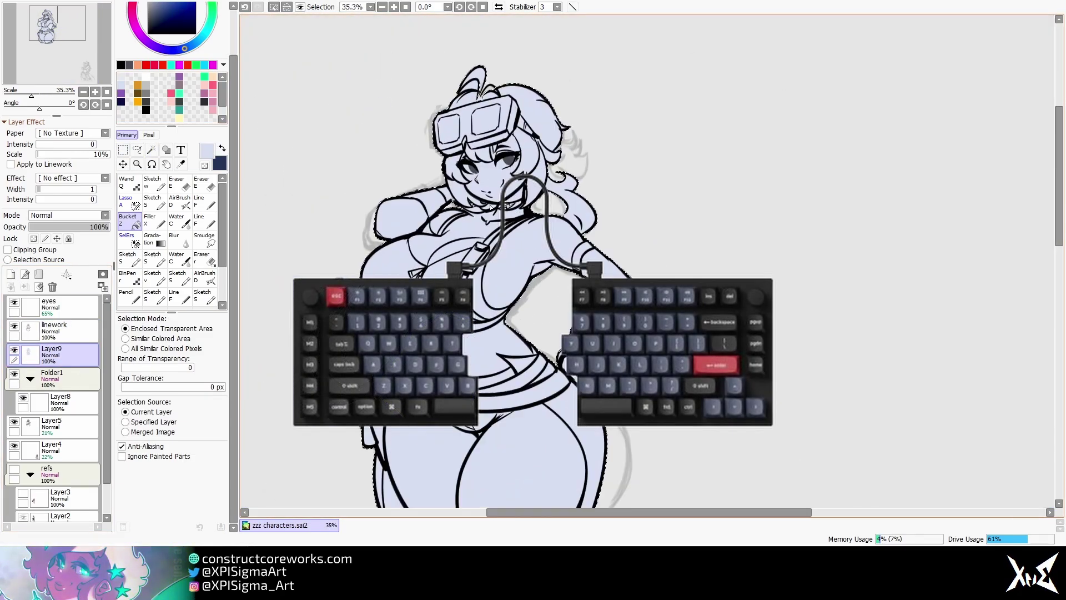
- Touch up the remaining gaps in the hair's base fill on Layer9 with the Filler brush
scroll(532, 151, "up", 6)
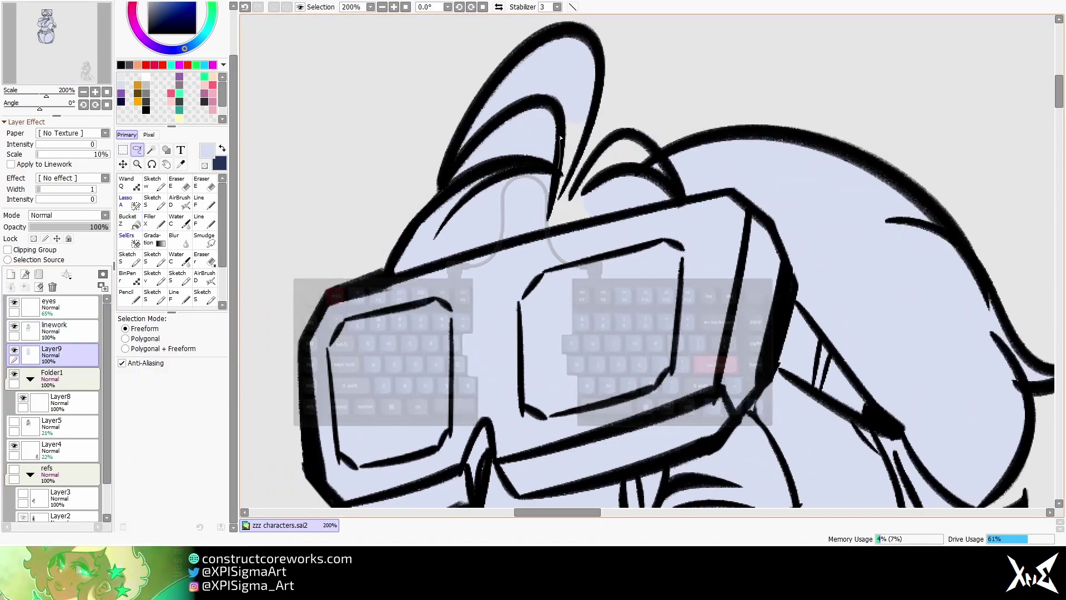
key("x")
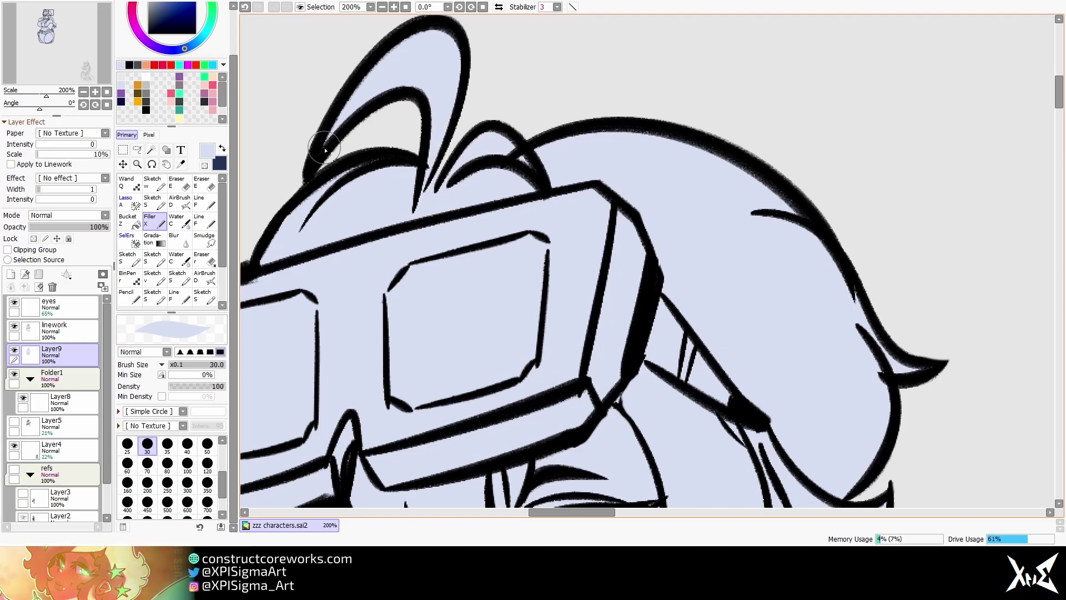
scroll(324, 150, "down", 5)
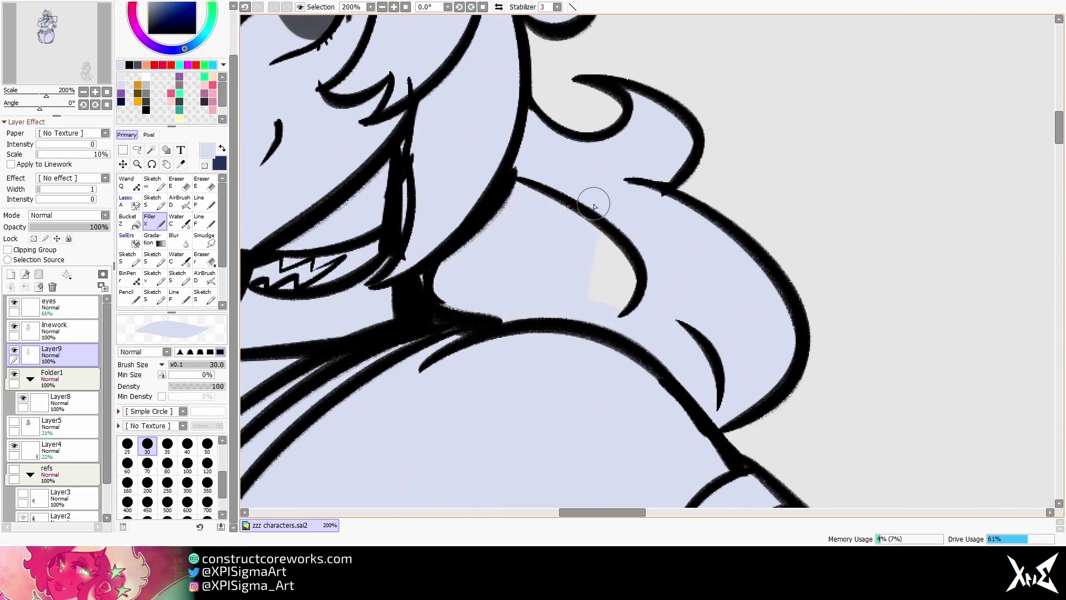
scroll(593, 206, "down", 3)
- Darken the Layer9 base color to a deeper blue-gray with Hue/Saturation
key("ctrl+u")
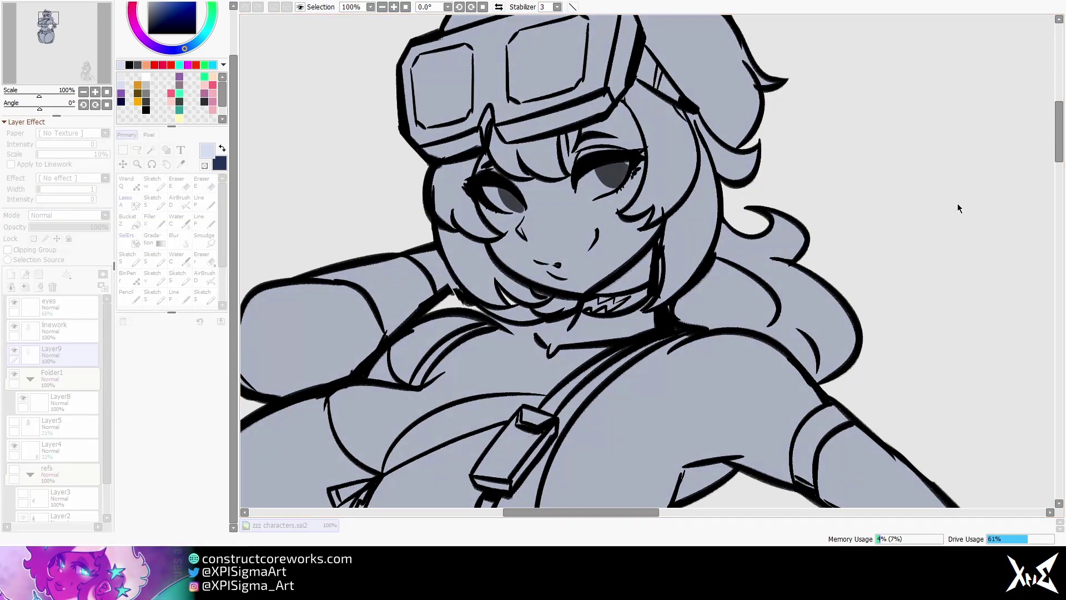
scroll(959, 208, "down", 3)
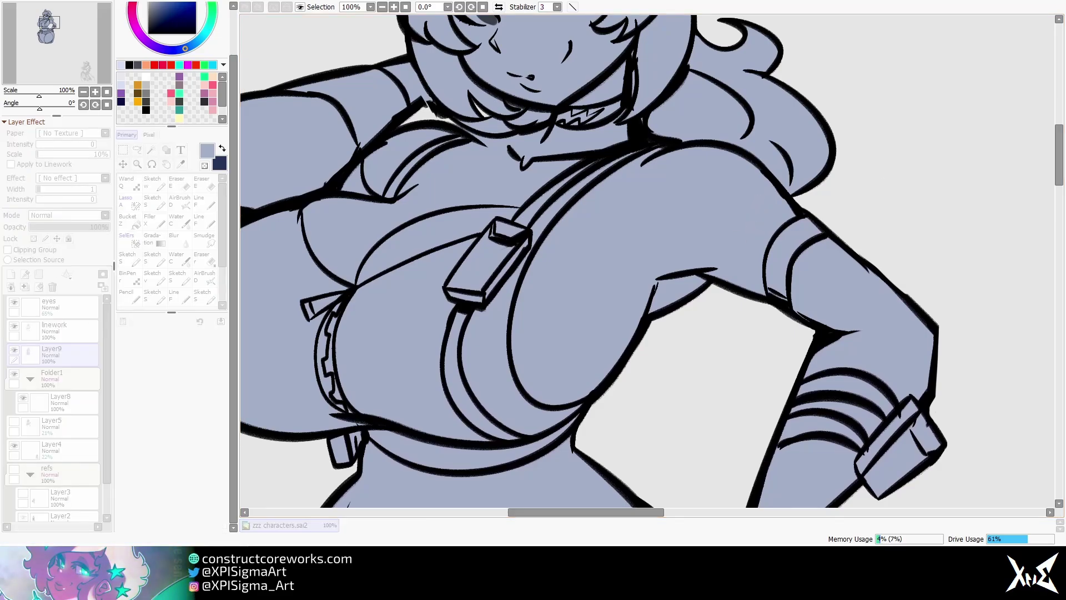
key("Return")
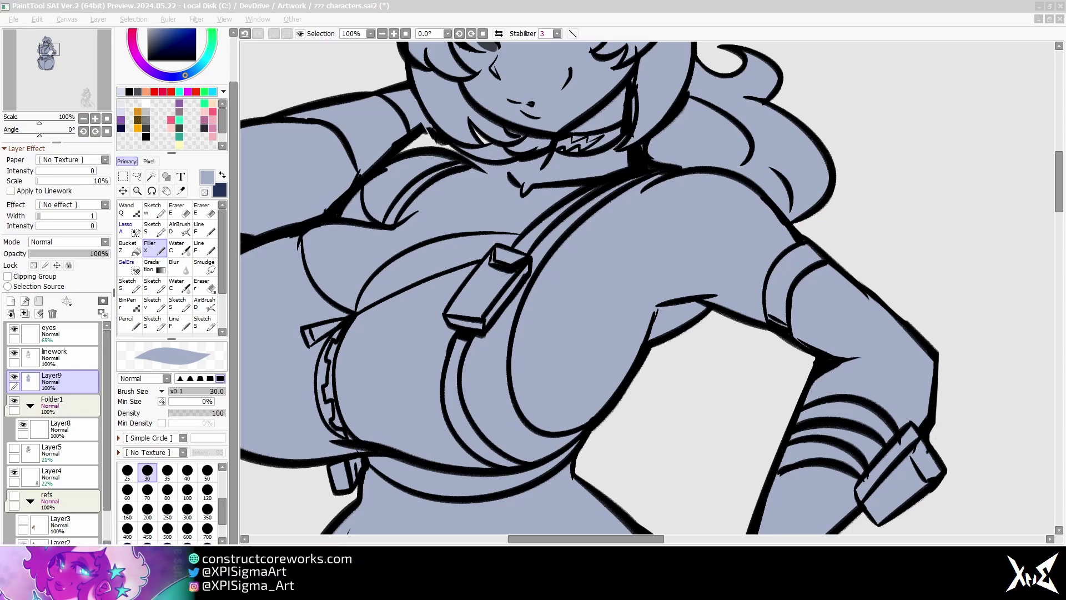
- Adjust the Layer9 base color with Hue/Saturation, setting saturation to +29 and luminance to -28
scroll(533, 341, "down", 2)
key("ctrl+u")
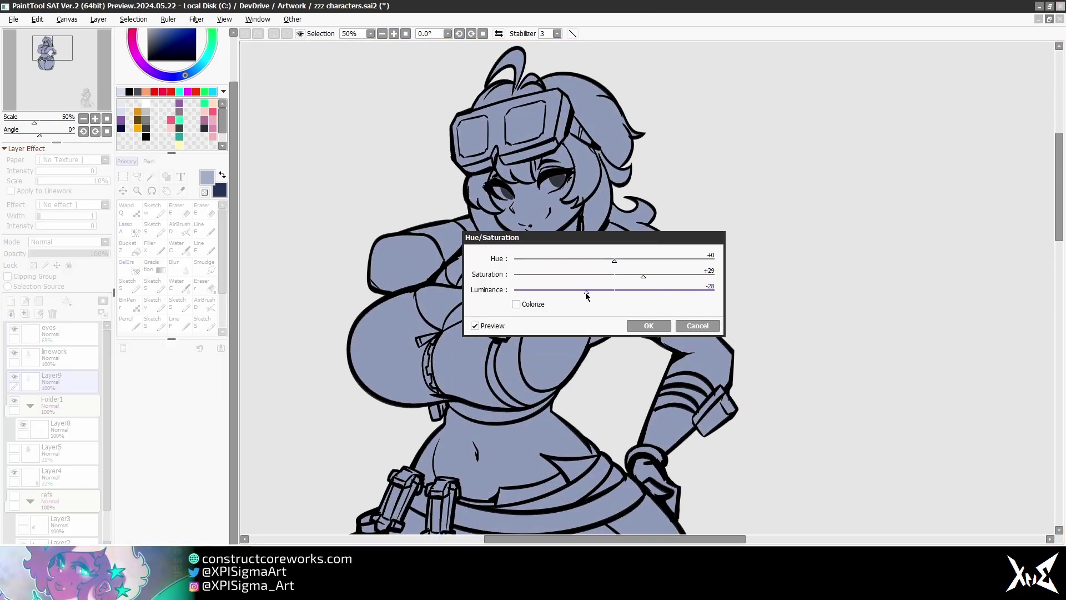
left_click(697, 325)
scroll(571, 345, "up", 3)
left_click_drag(571, 345, 725, 342)
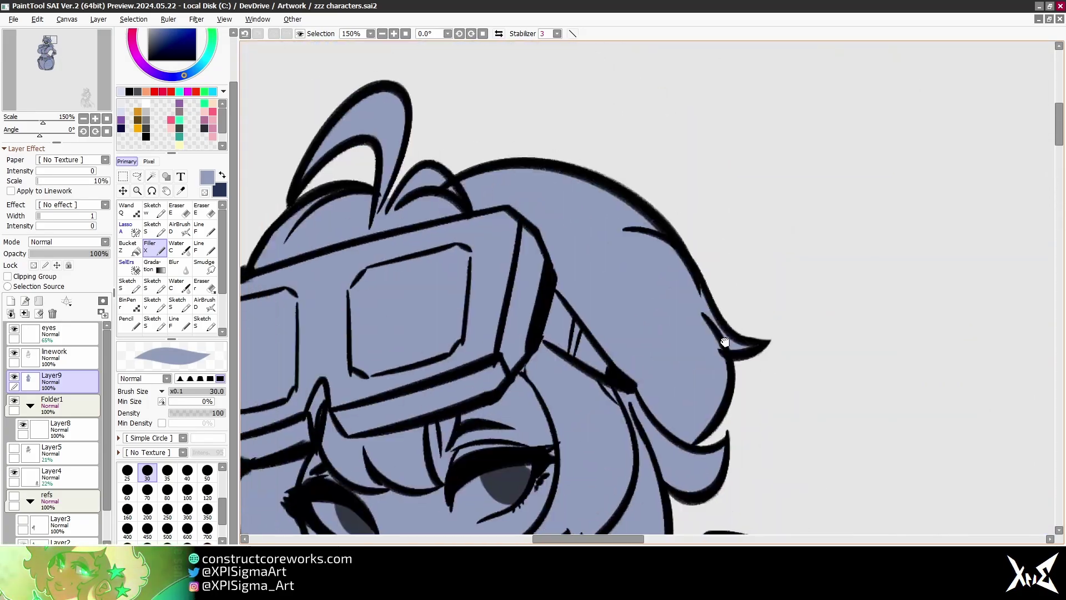
scroll(725, 342, "down", 3)
key("ctrl+z")
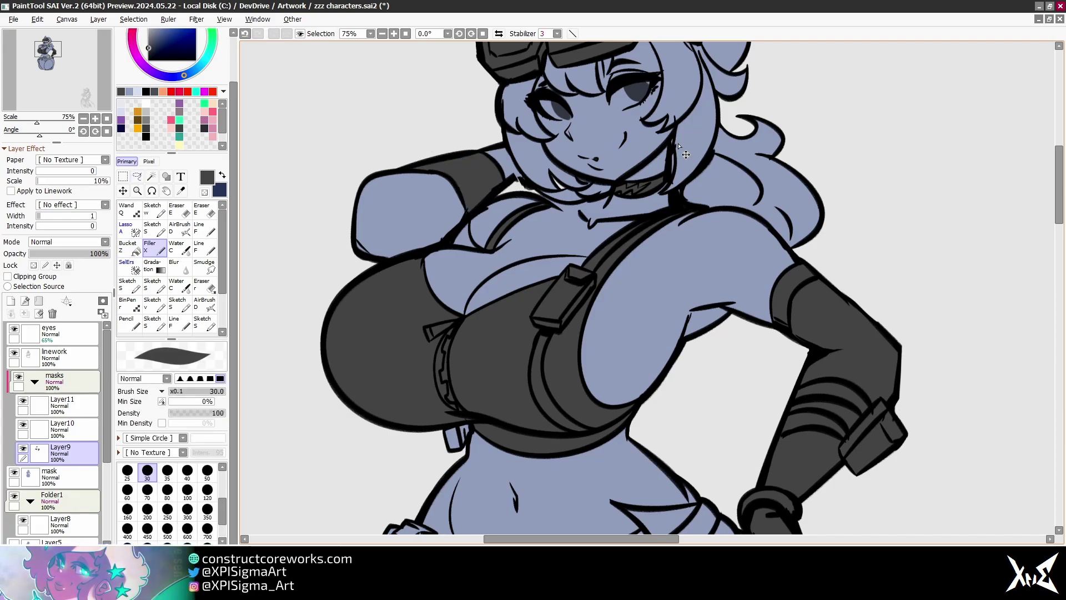
- Color the hip canister's body red on Layer14 and sample a color from the canvas
key("a")
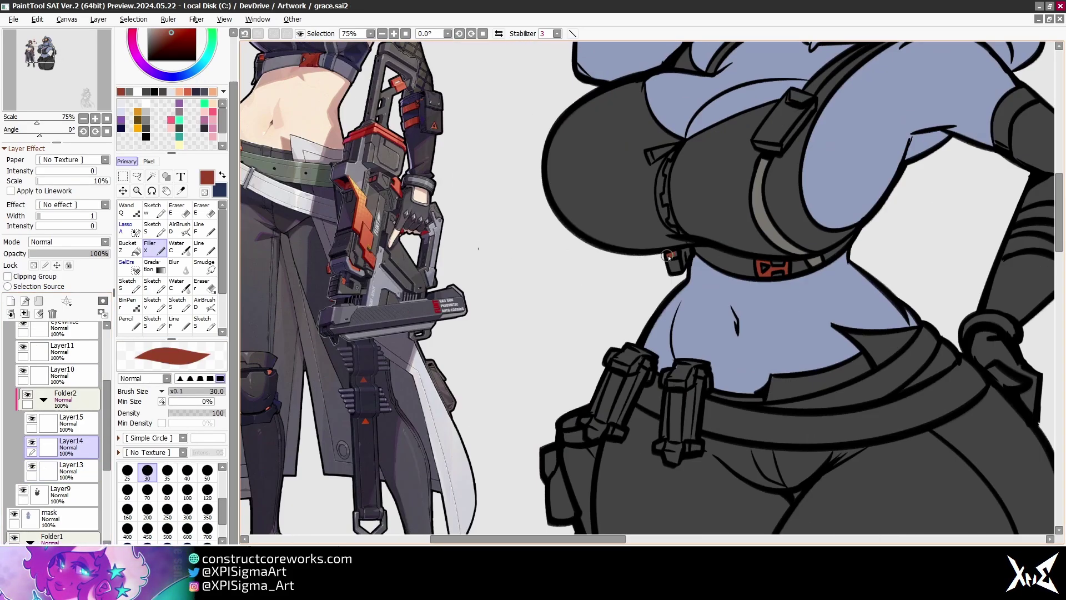
left_click(747, 341)
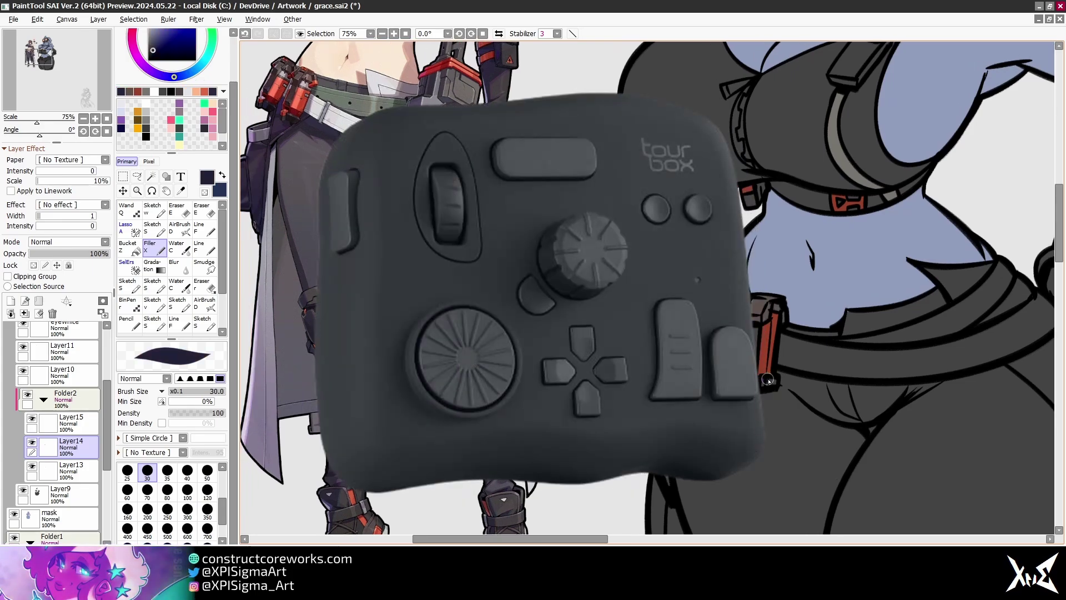
left_click(680, 338, "alt")
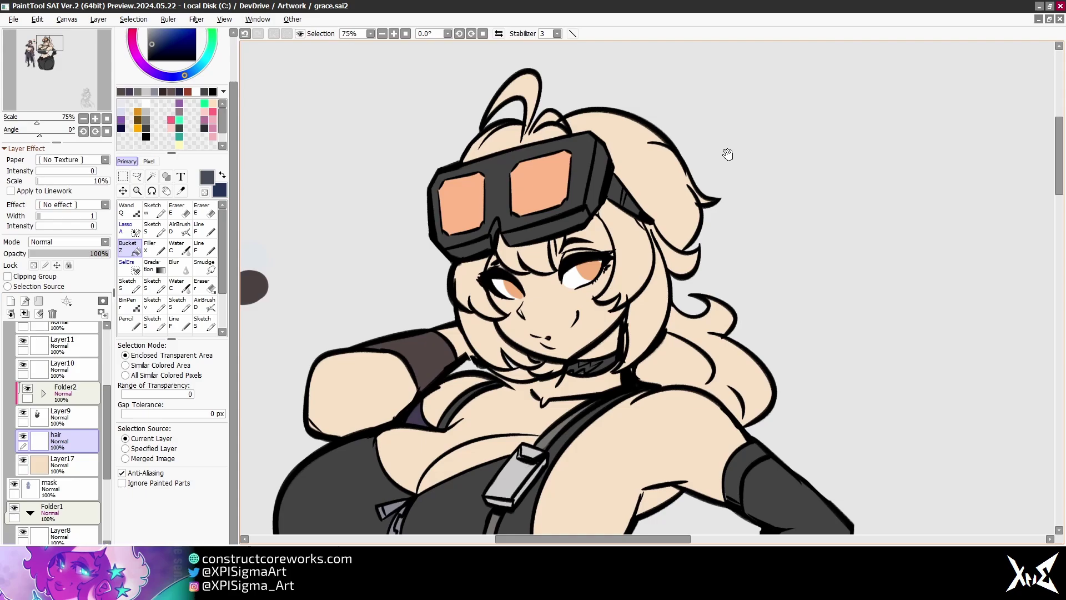
- Outline the front hair around the goggles and face with a freeform lasso on the hair layer
key("a")
left_click_drag(516, 56, 473, 243)
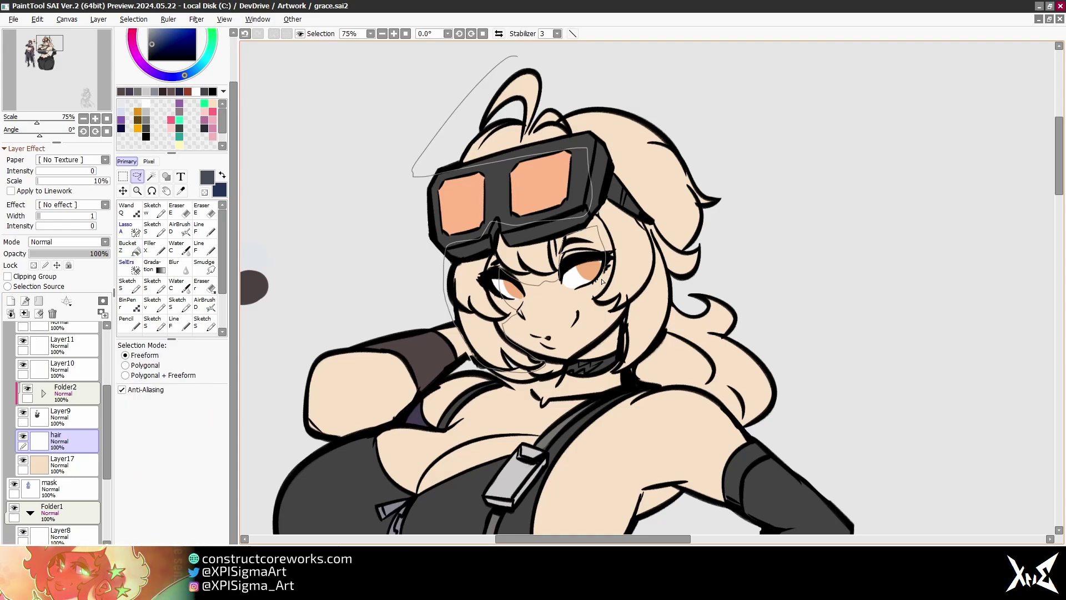